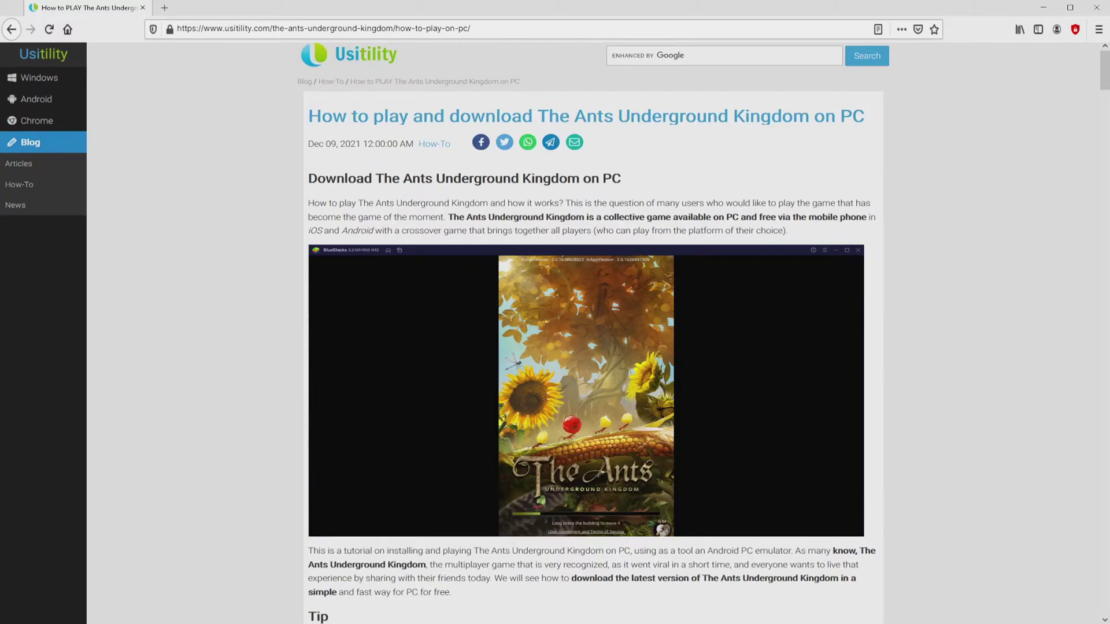
# - Follow the guide's PC download link, look over the game page and download the BlueStacks installer for The Ants: Underground Kingdom
pyautogui.scroll(-4, 594, 333)
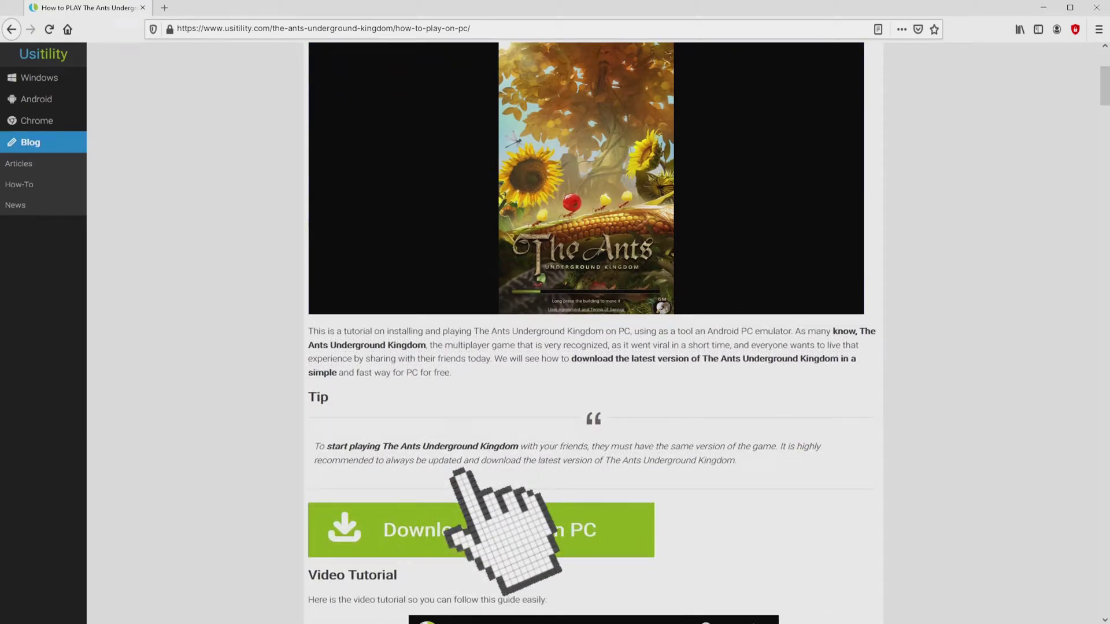
pyautogui.click(481, 530)
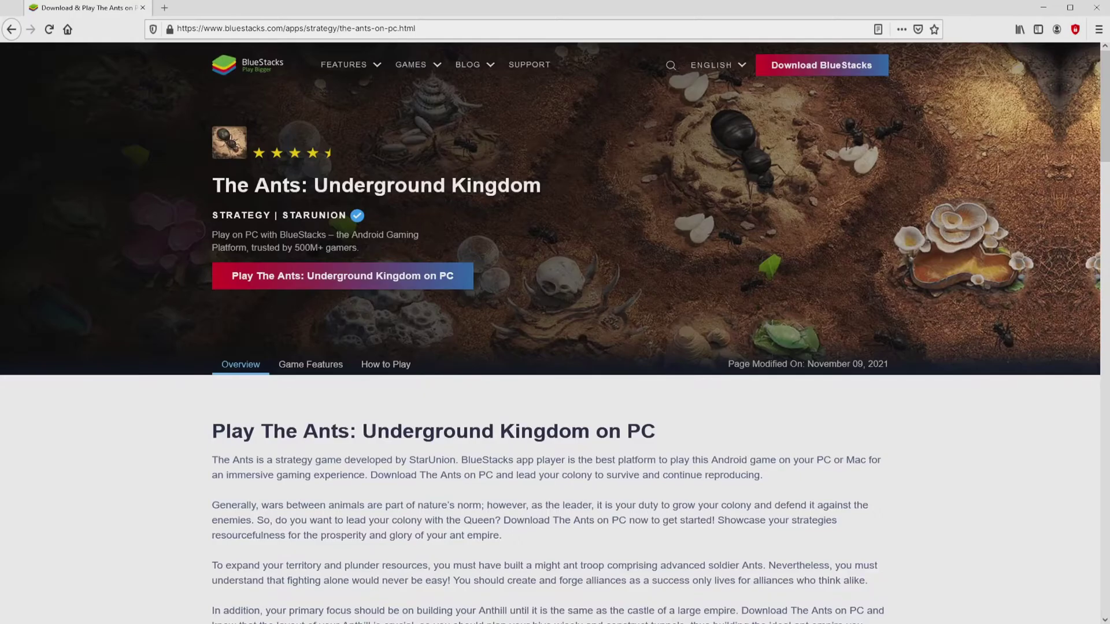
pyautogui.scroll(-20, 555, 333)
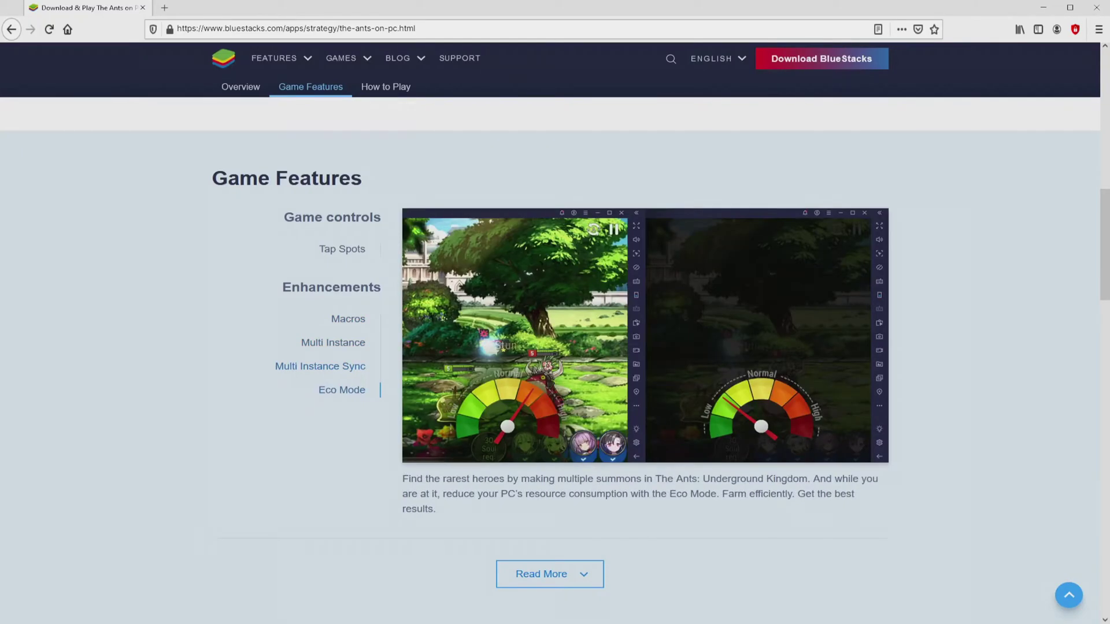
pyautogui.press('Home')
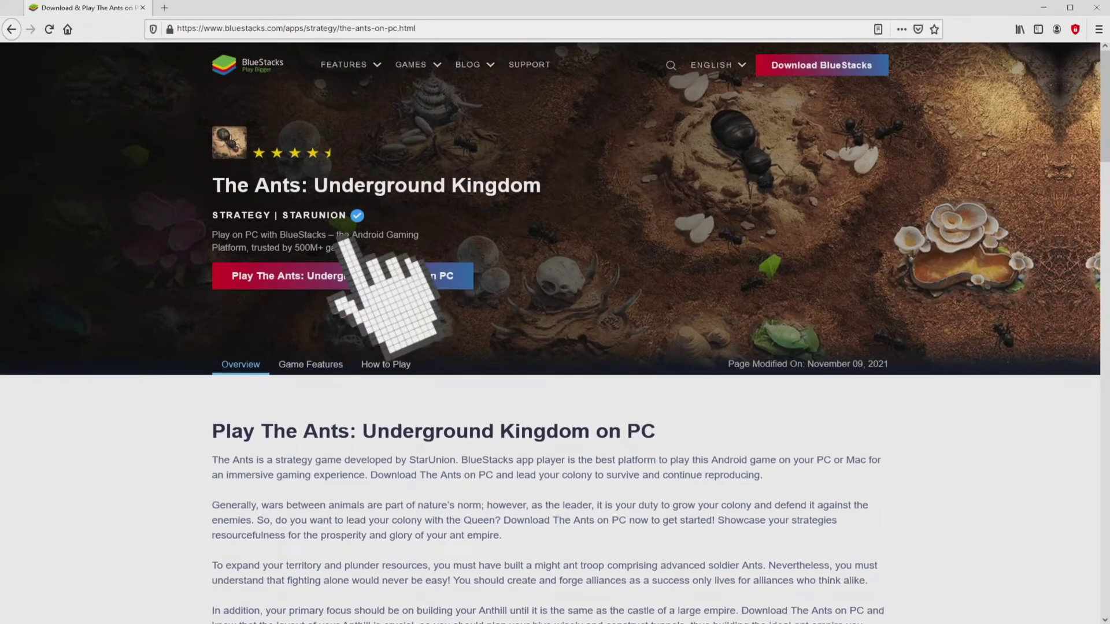
pyautogui.click(347, 276)
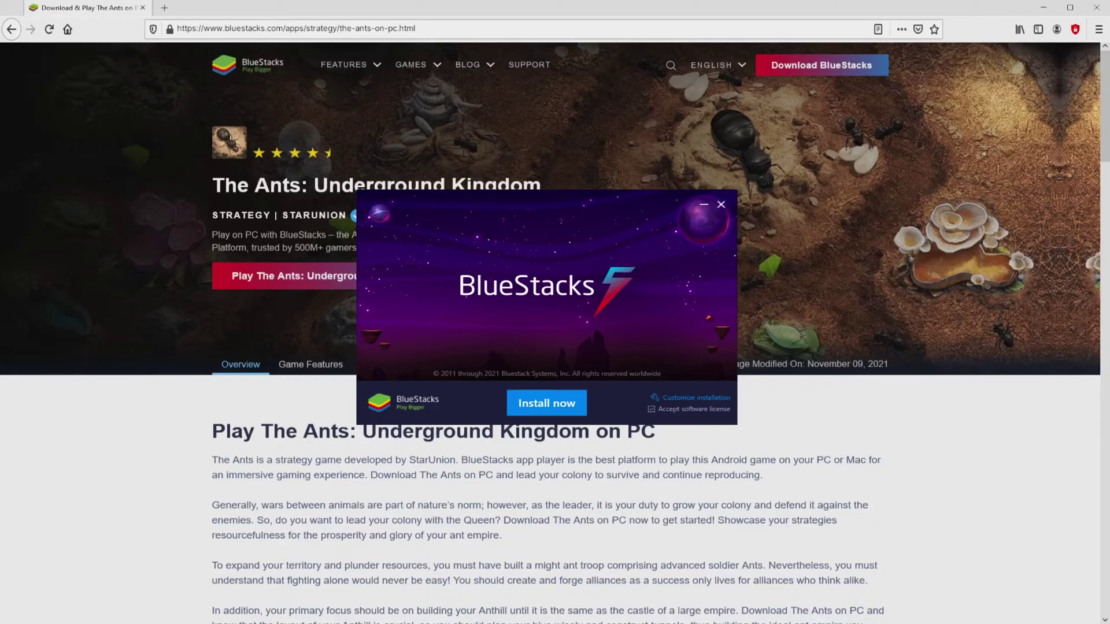
# - Clear the desktop, check the installer's custom data path option, and install BlueStacks with the default location
pyautogui.press('super+d')
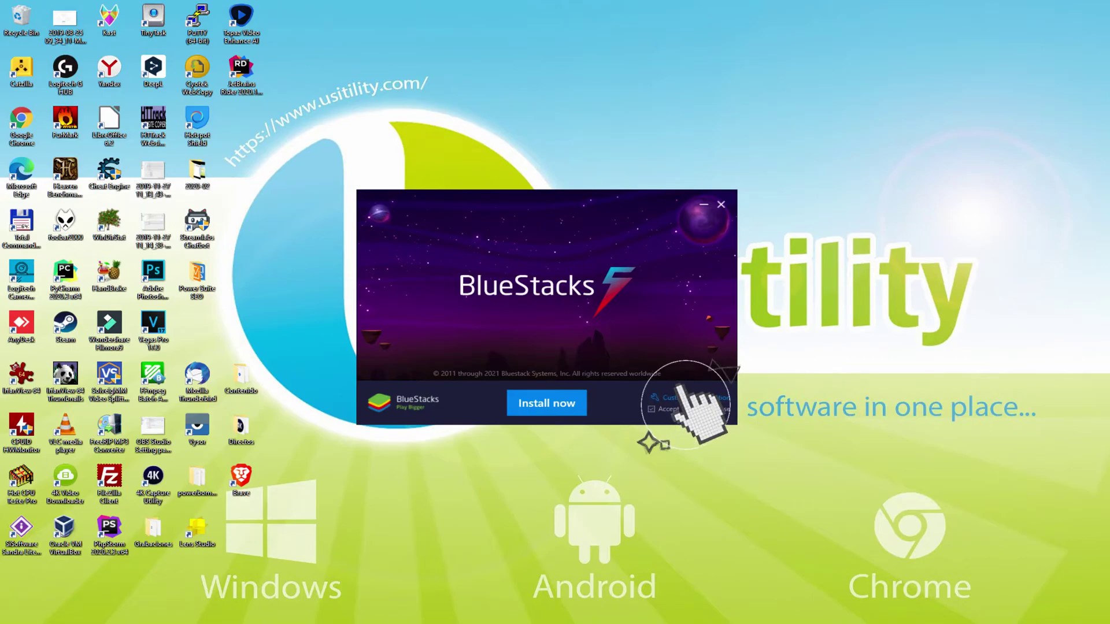
pyautogui.click(670, 398)
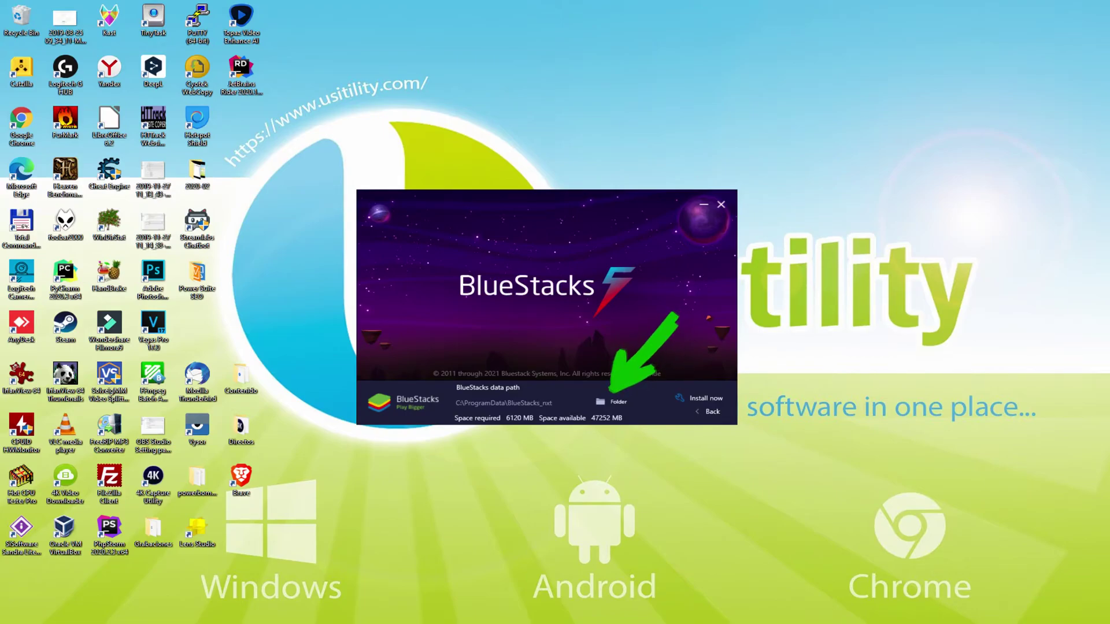
pyautogui.click(704, 411)
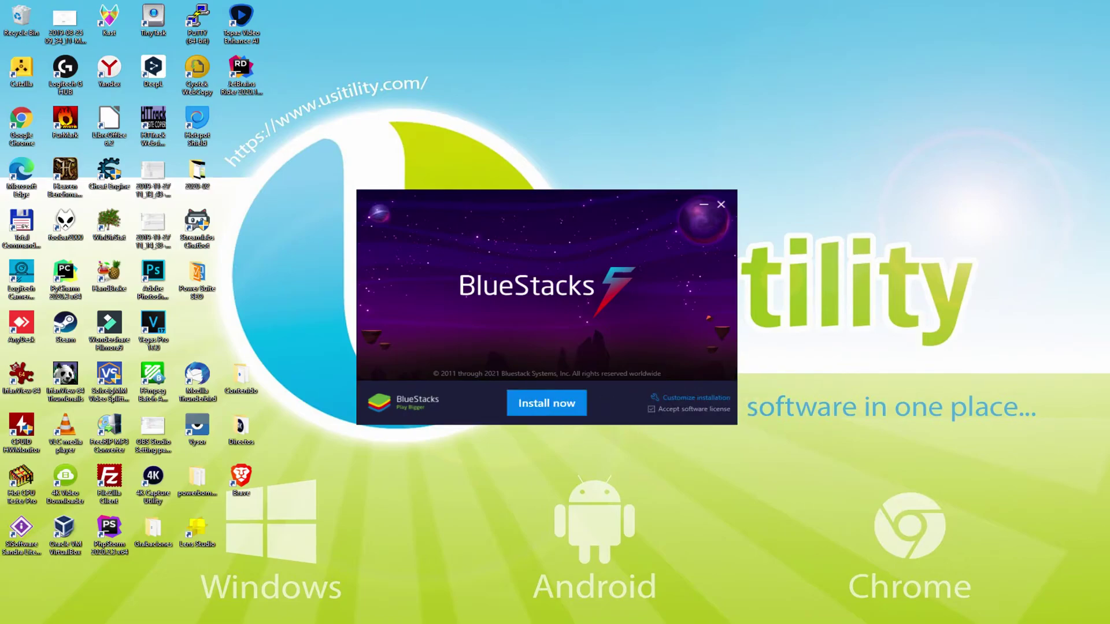
pyautogui.click(547, 399)
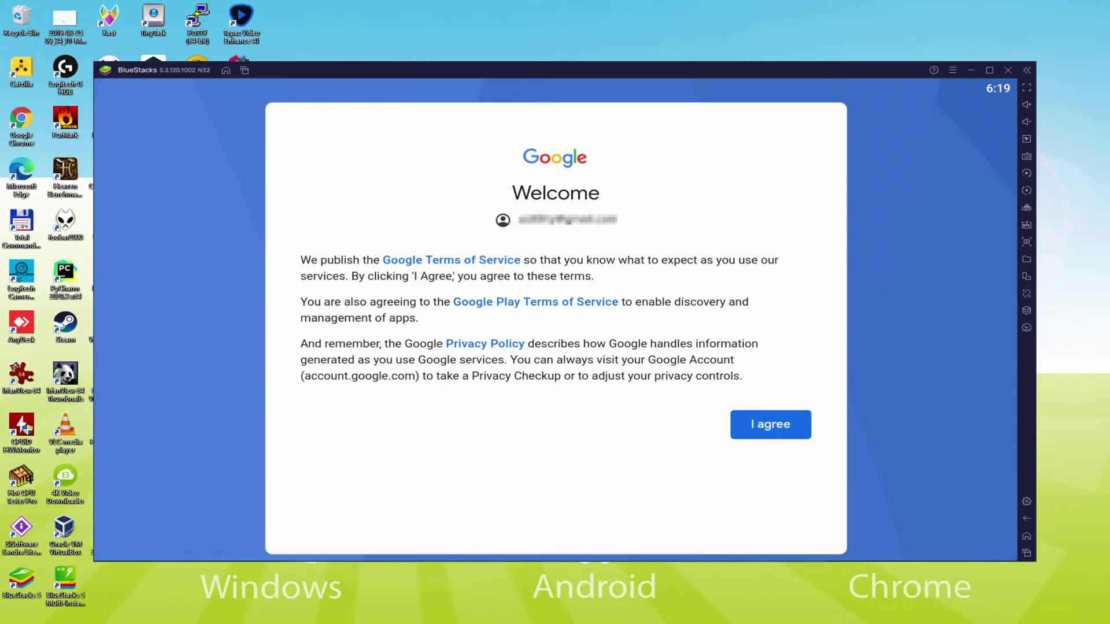
# - Agree to the Google terms, turn off Back up to Google Drive and accept the Google services settings
pyautogui.click(768, 428)
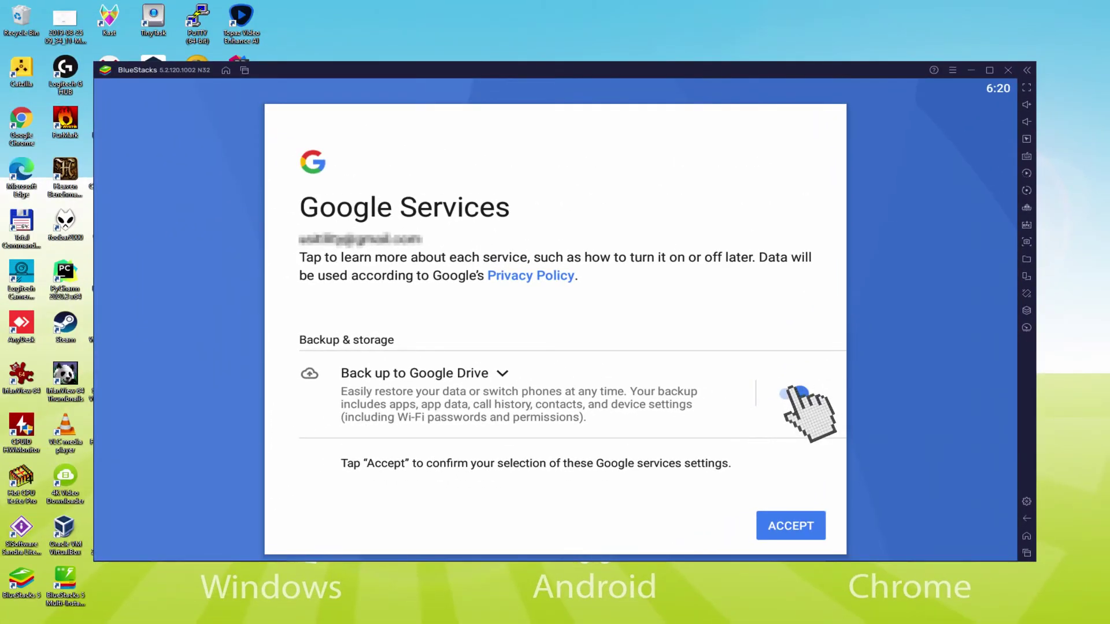
pyautogui.click(796, 394)
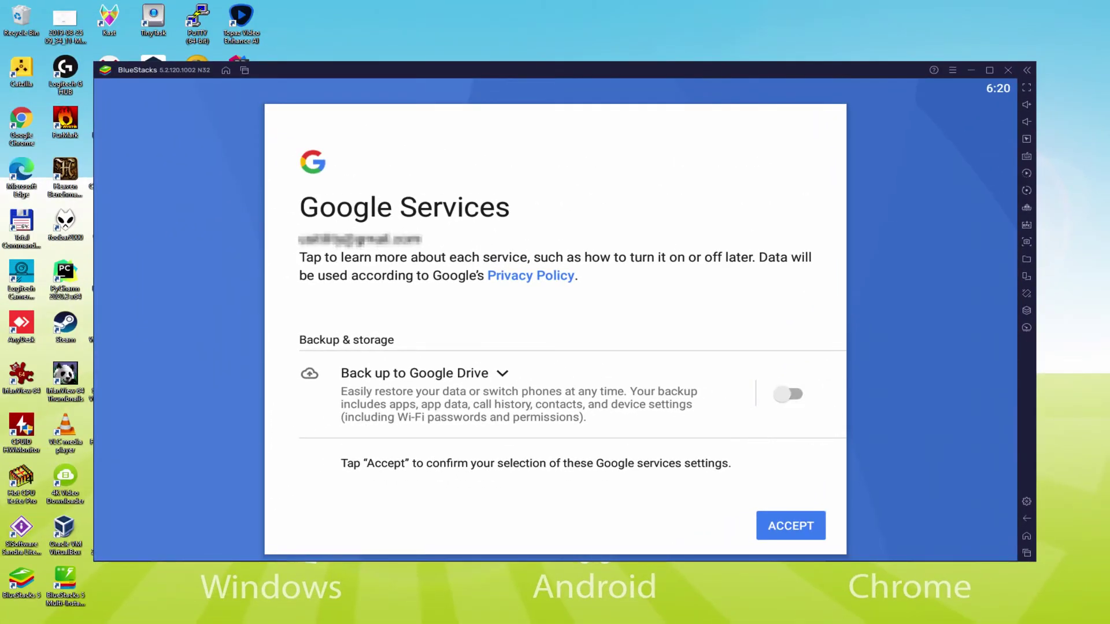
pyautogui.click(786, 526)
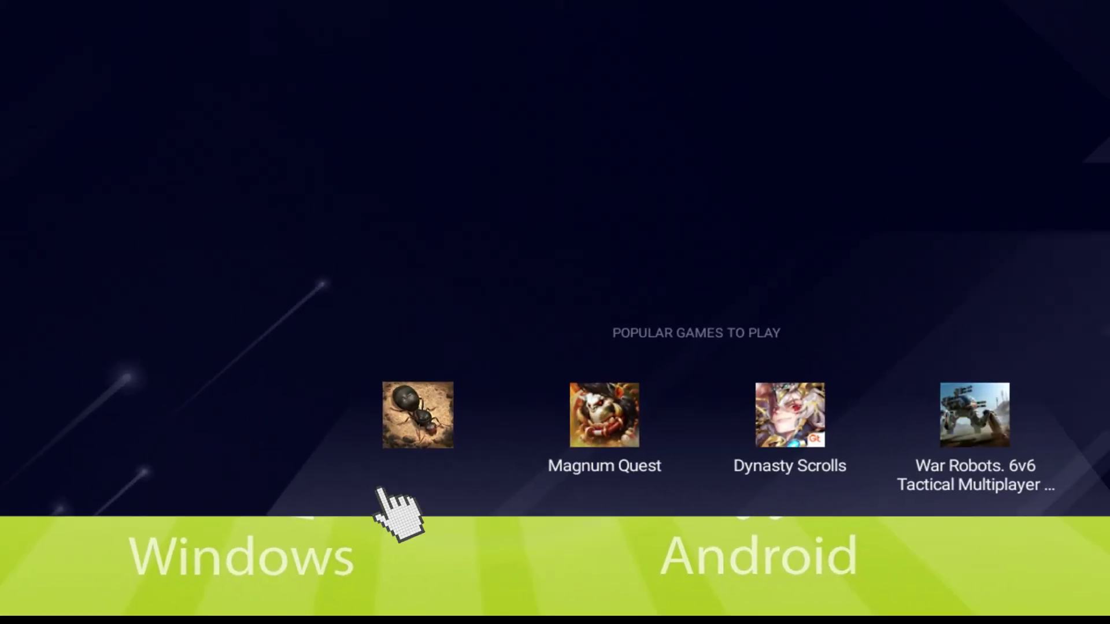
# - Open the store page of The Ants: Underground Kingdom, install the game and return to the BlueStacks home screen
pyautogui.click(480, 273)
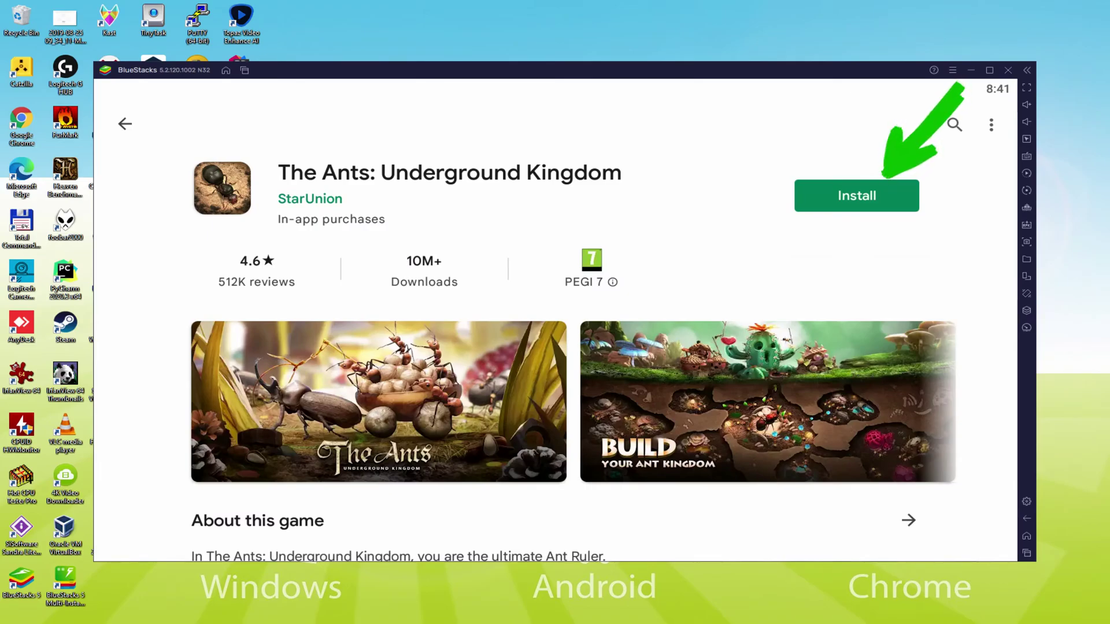
pyautogui.click(886, 188)
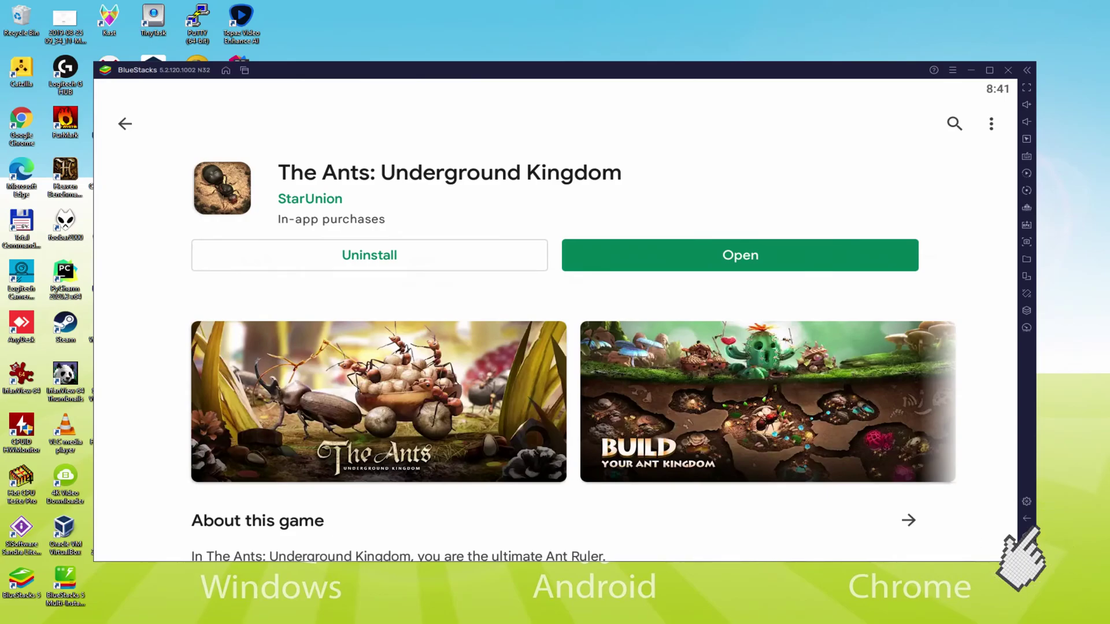
pyautogui.click(1027, 536)
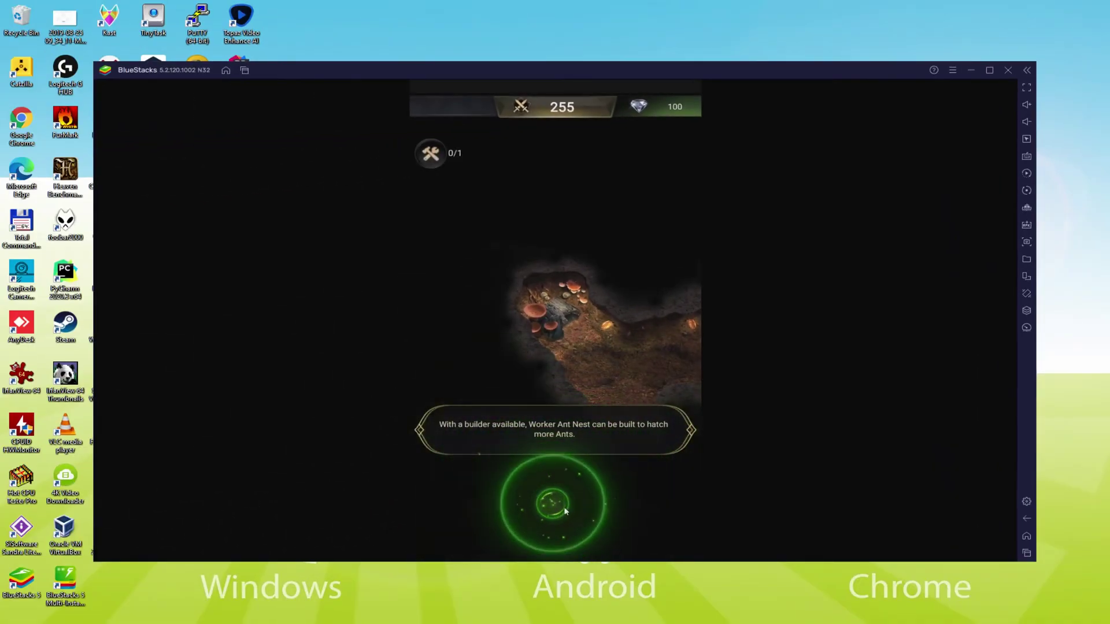
# - Advance the tutorial message and build the Worker Ant Nest on the highlighted site
pyautogui.click(556, 507)
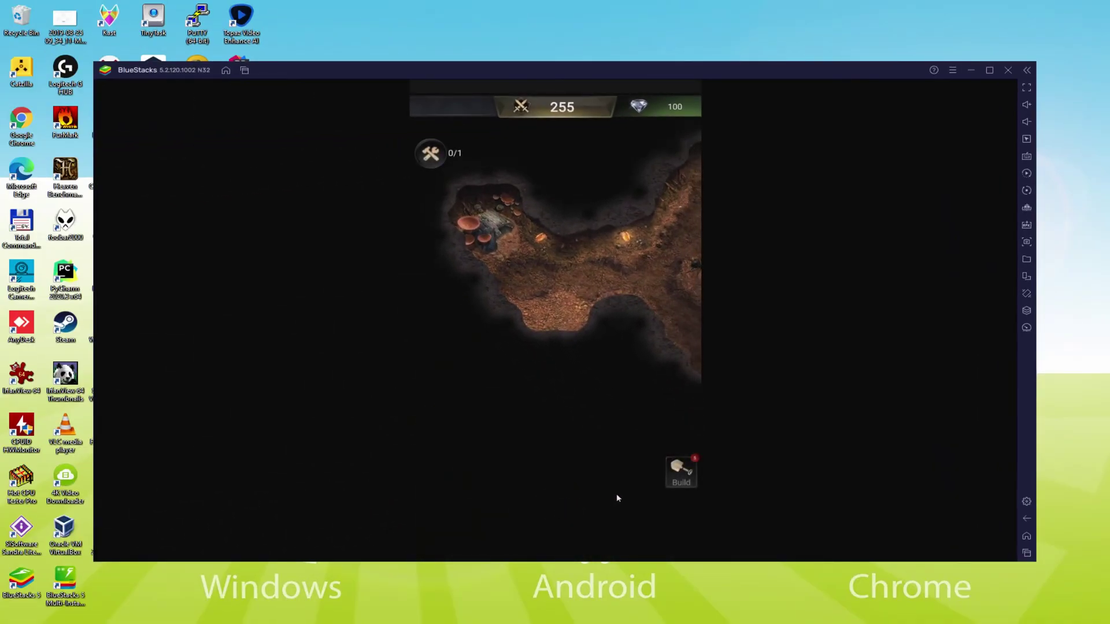
pyautogui.click(680, 477)
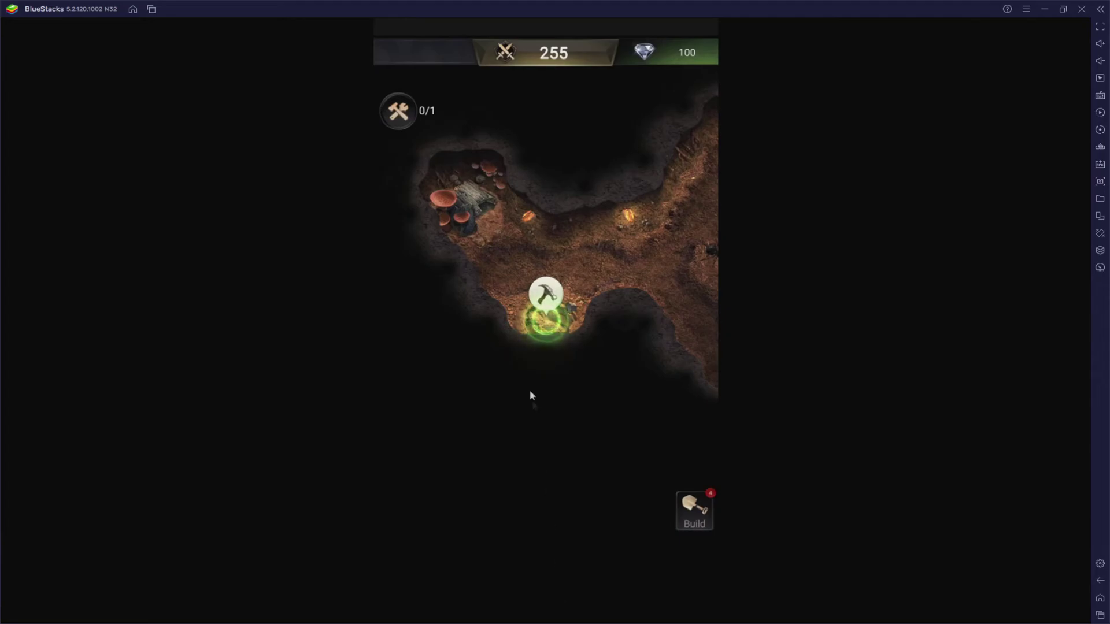
pyautogui.click(545, 322)
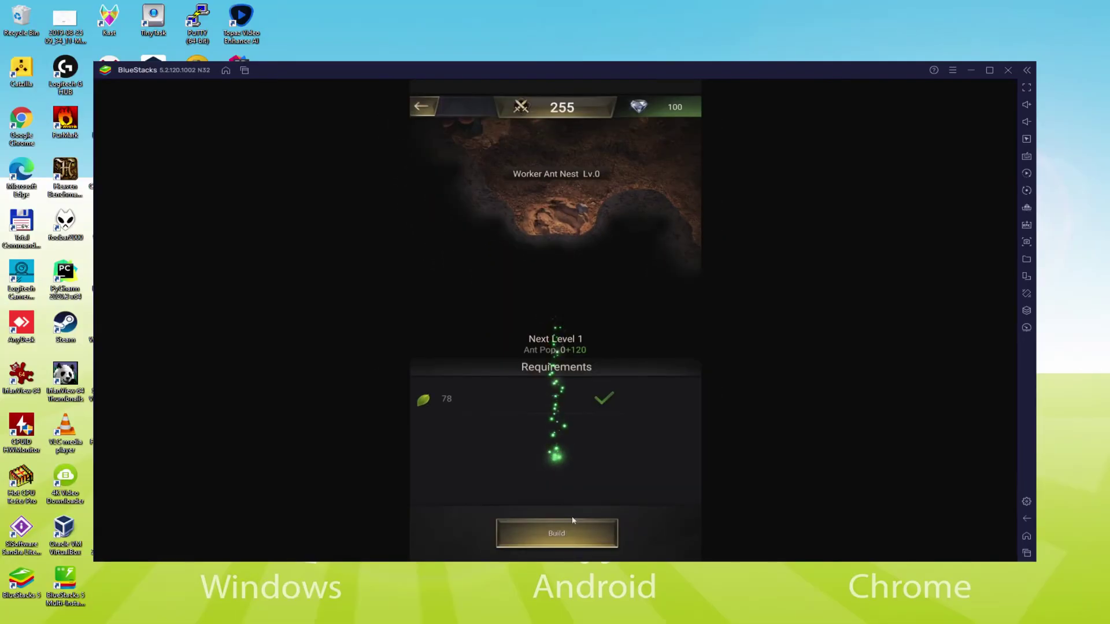
pyautogui.click(555, 529)
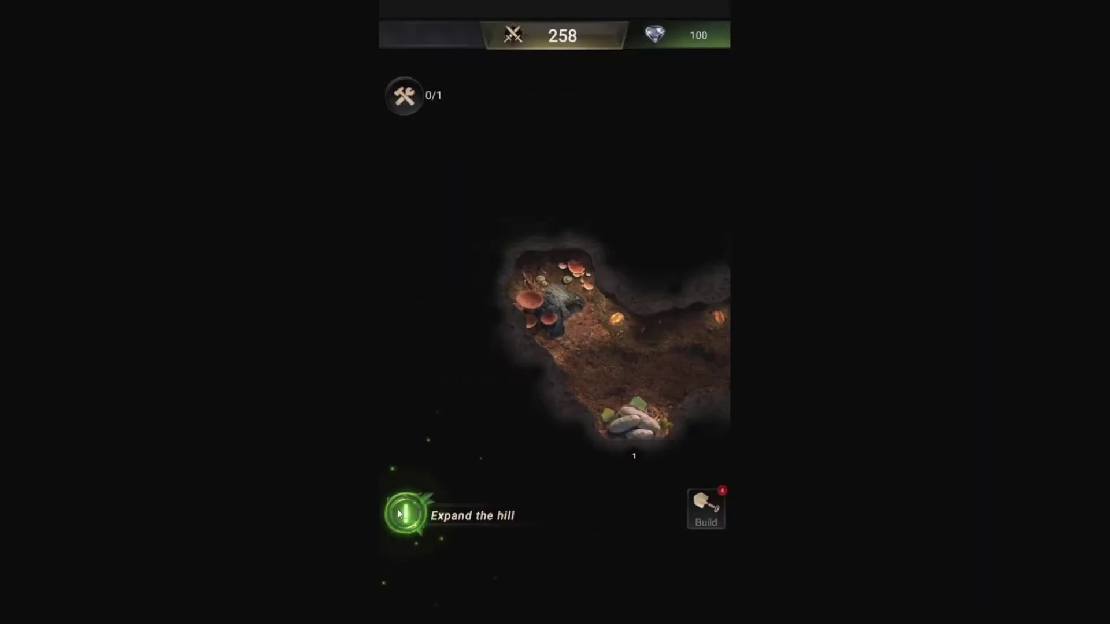
# - Follow the Expand the hill task and dig out the highlighted soil spots beside the mushroom chamber
pyautogui.click(470, 534)
pyautogui.click(487, 538)
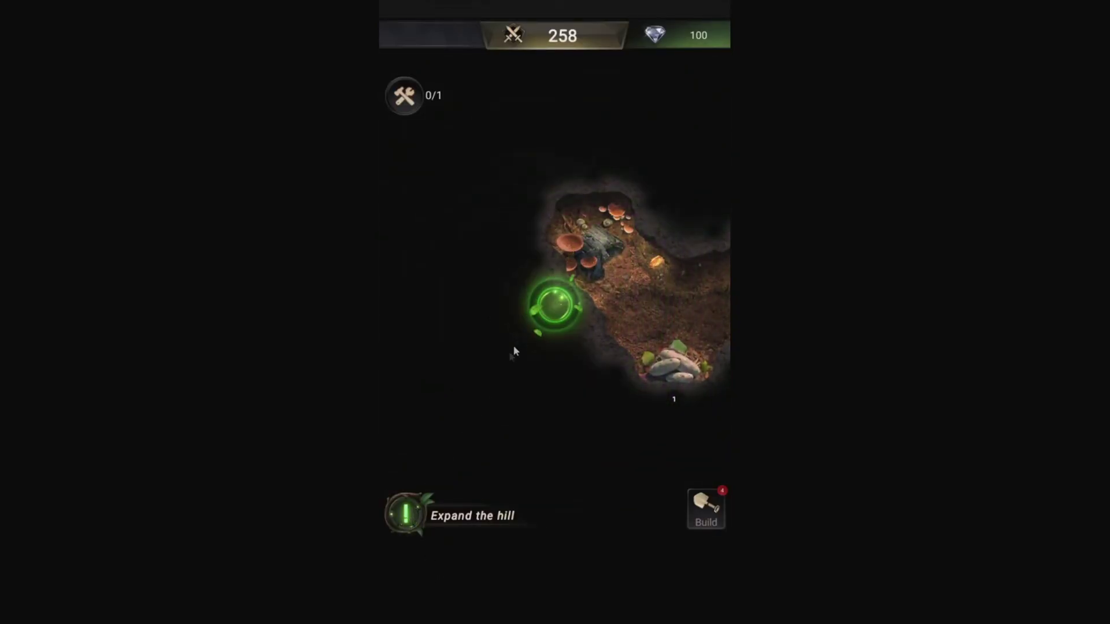
pyautogui.click(559, 317)
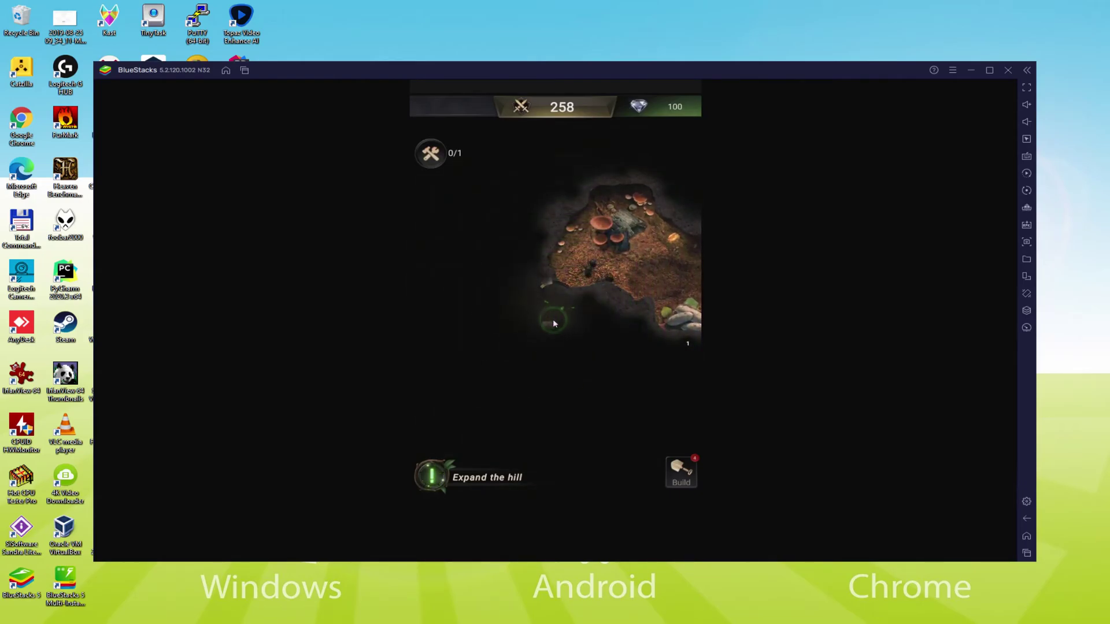
pyautogui.click(553, 321)
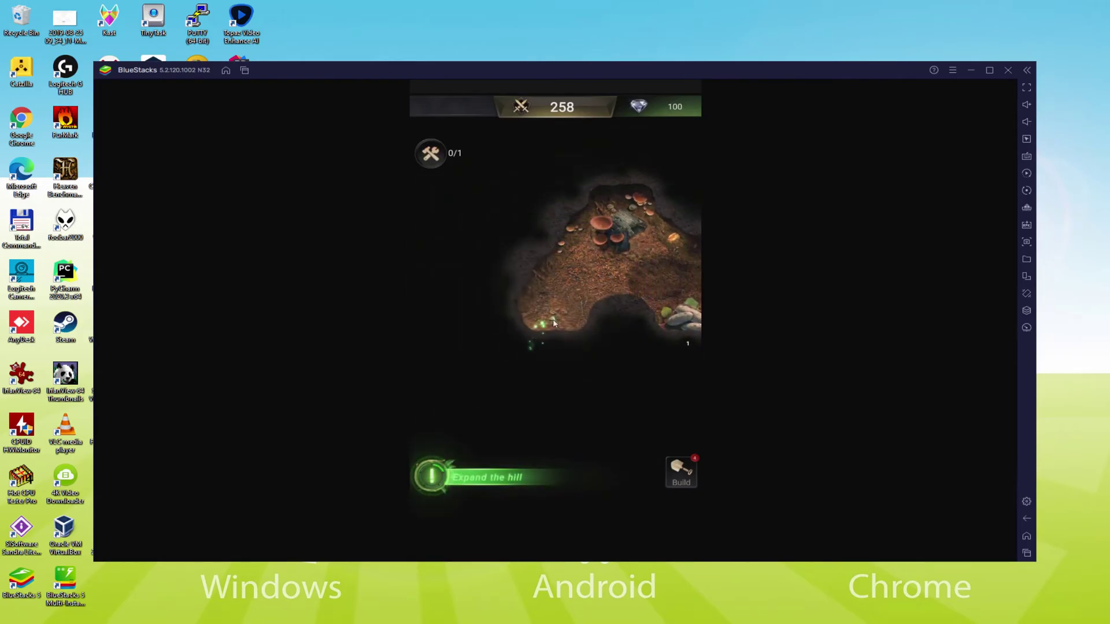
# - Go to the Leafcutter task from the Chapter 1: Newborn Colony list and select the highlighted site in the dug-out area
pyautogui.click(428, 480)
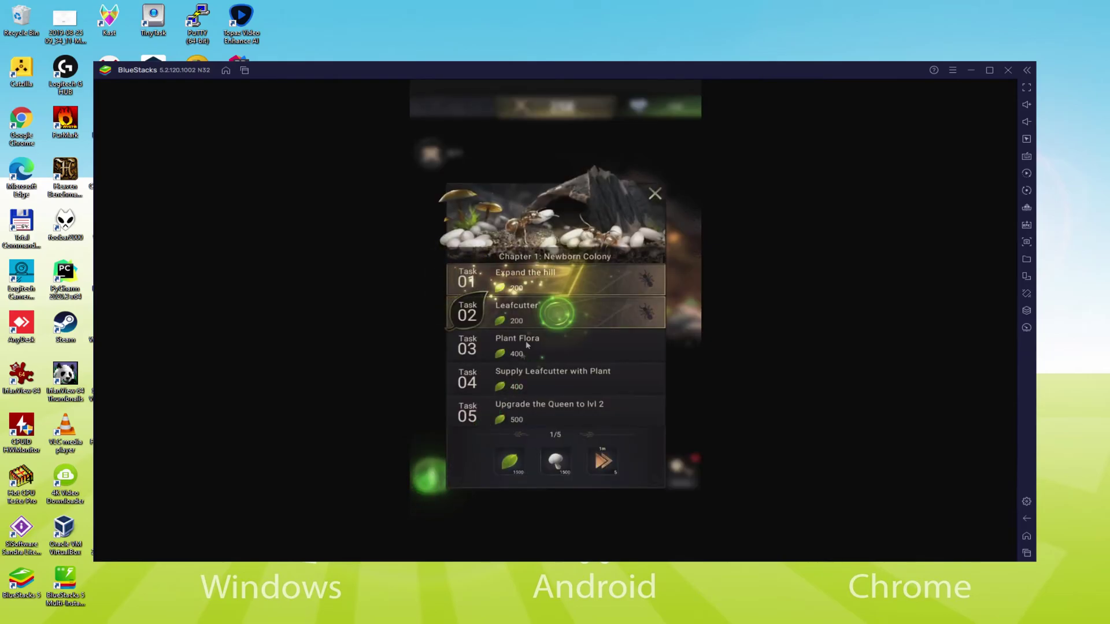
pyautogui.click(557, 315)
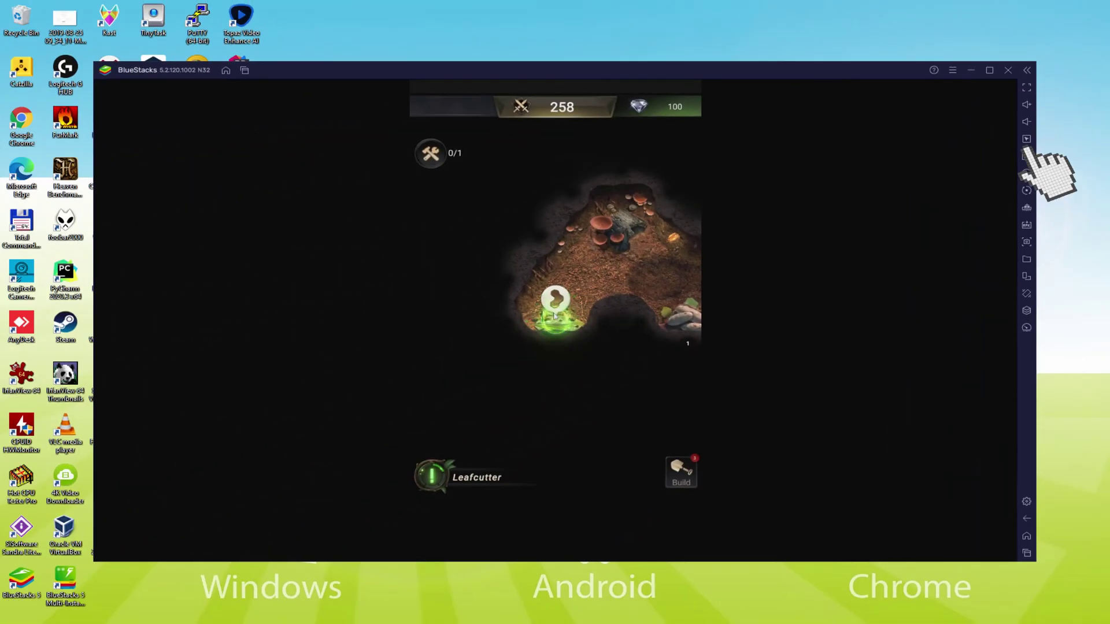
pyautogui.click(554, 315)
# - Show the controls editor, finish constructing the Leafcutter building on the highlighted site, and close the editor
pyautogui.hotkey('ctrl', 'shift', 'a')
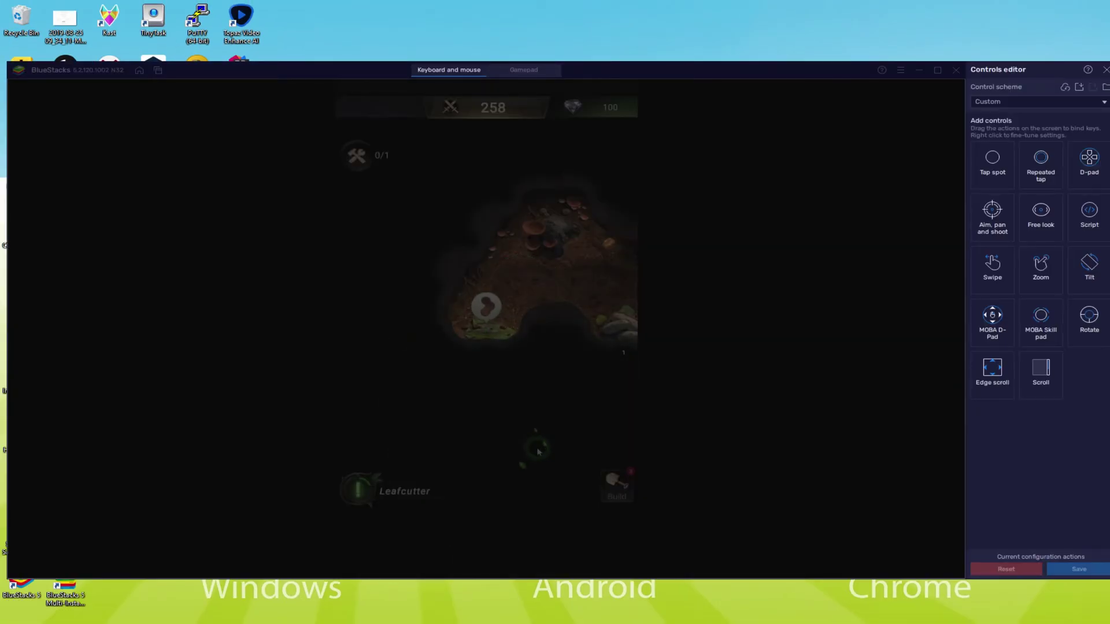
pyautogui.click(489, 325)
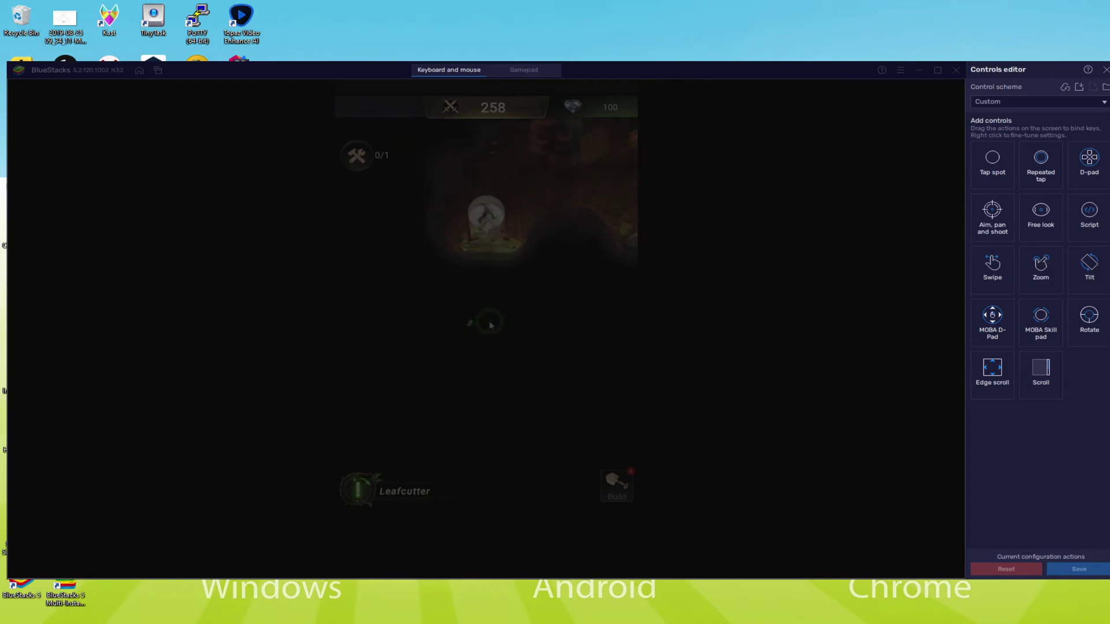
pyautogui.click(530, 547)
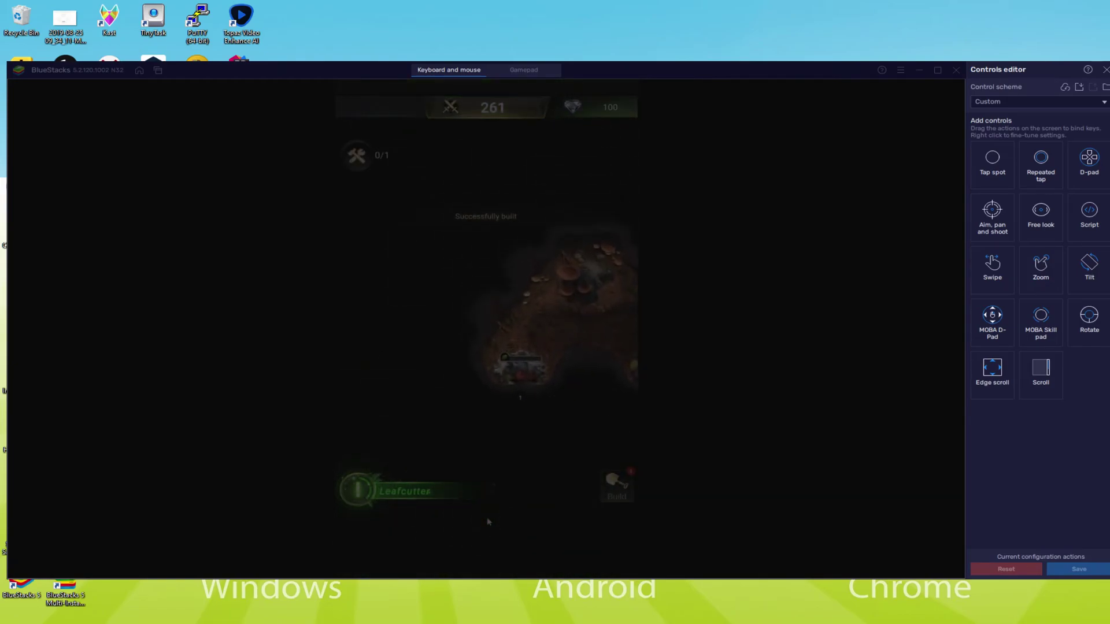
pyautogui.click(1104, 70)
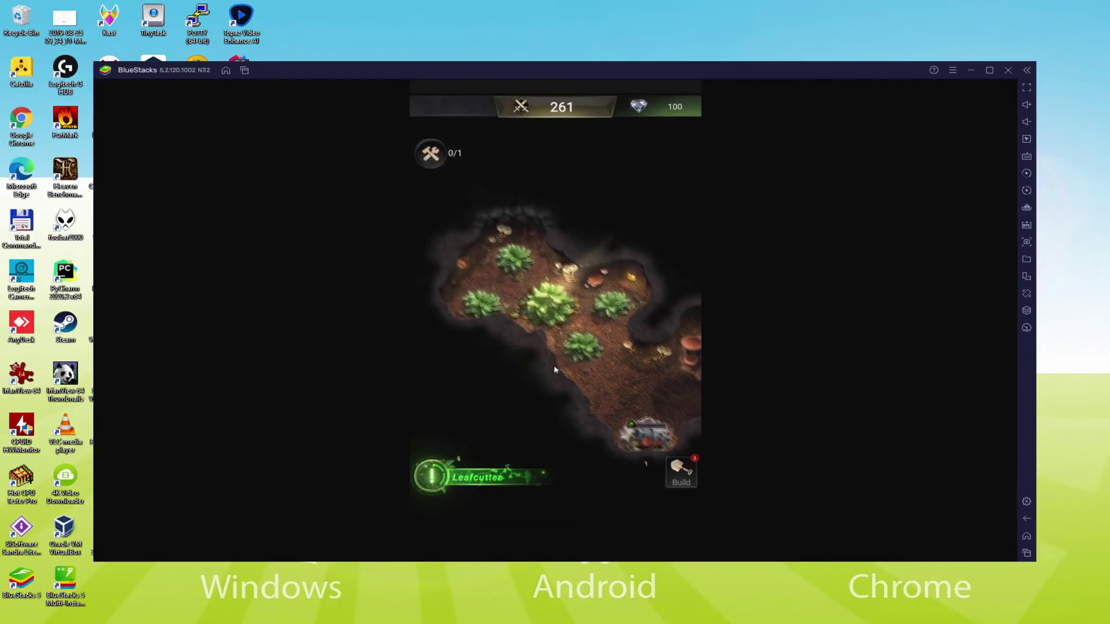
# - Continue the tutorial and place a Plant Flora from the Plant building category on the highlighted hexagon
pyautogui.click(553, 504)
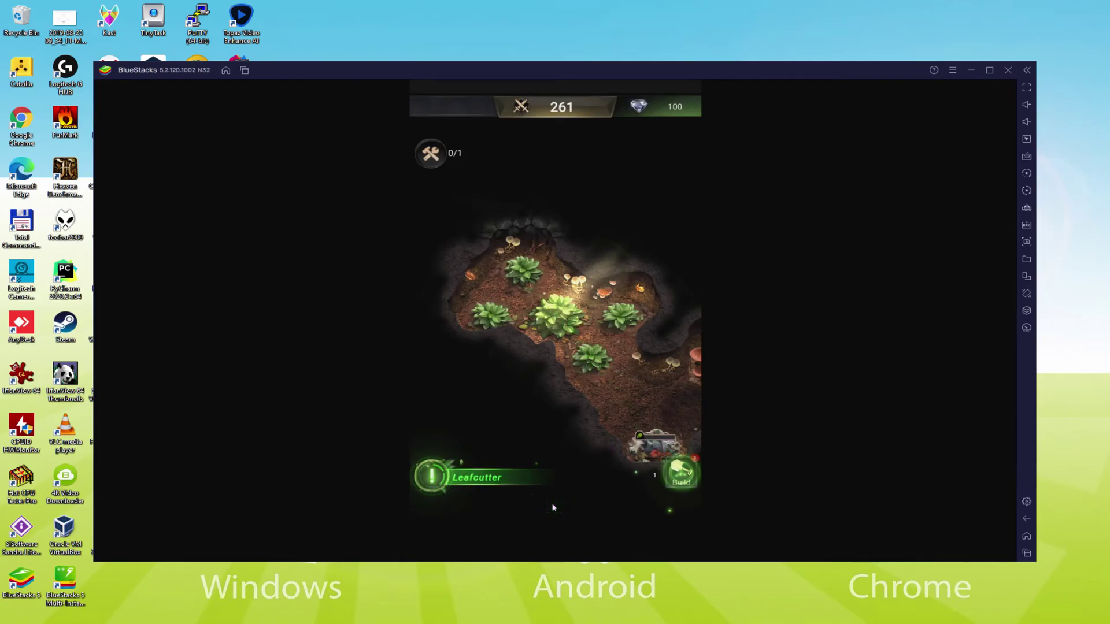
pyautogui.click(679, 474)
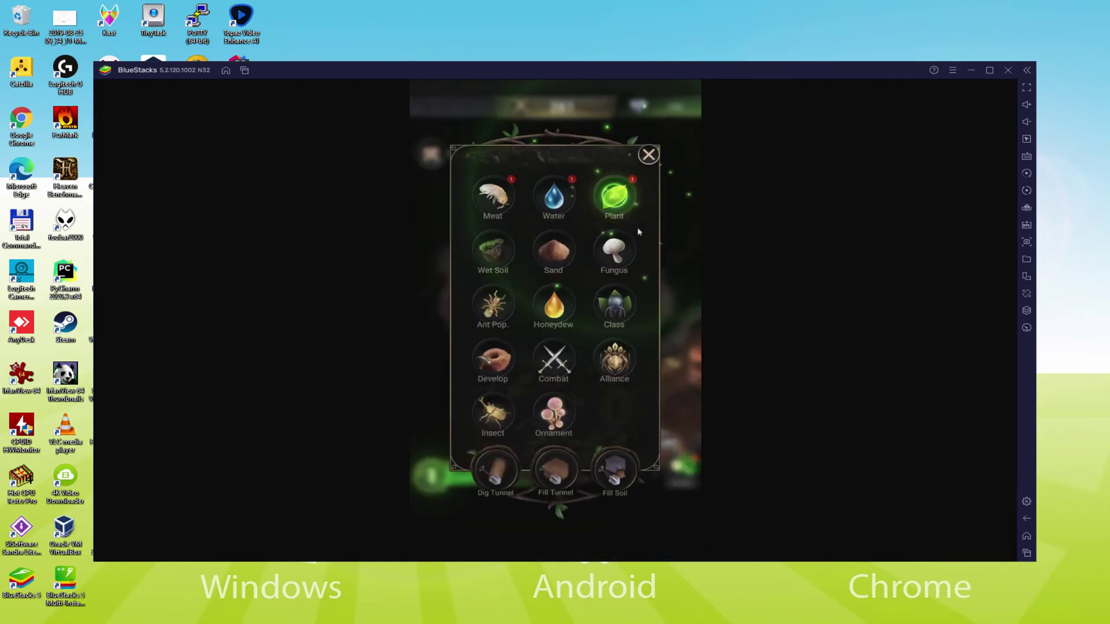
pyautogui.click(613, 198)
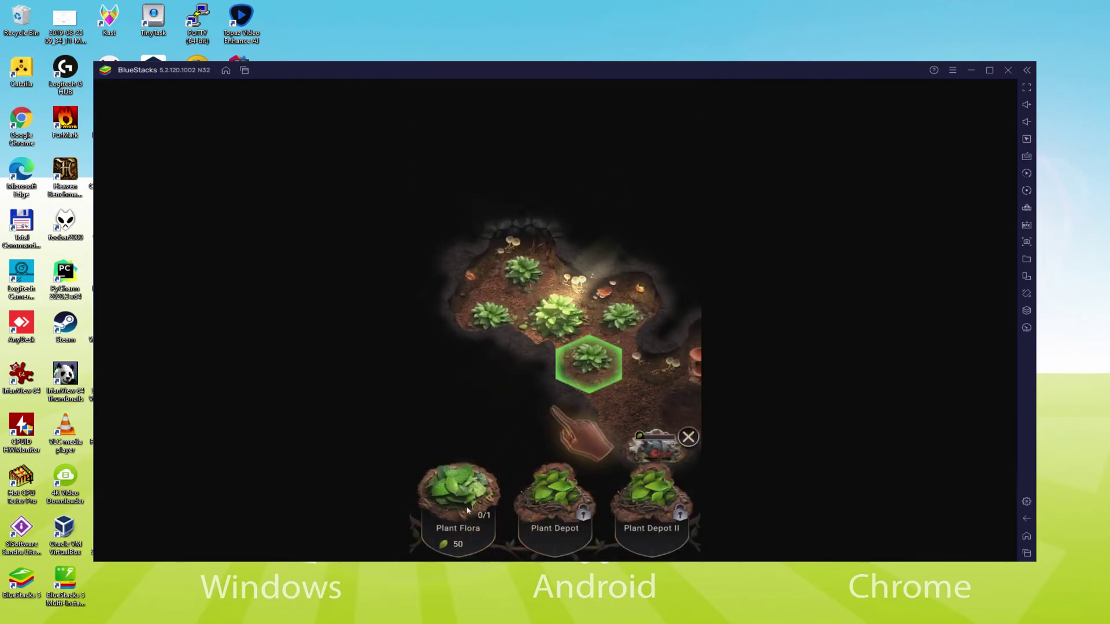
pyautogui.click(468, 509)
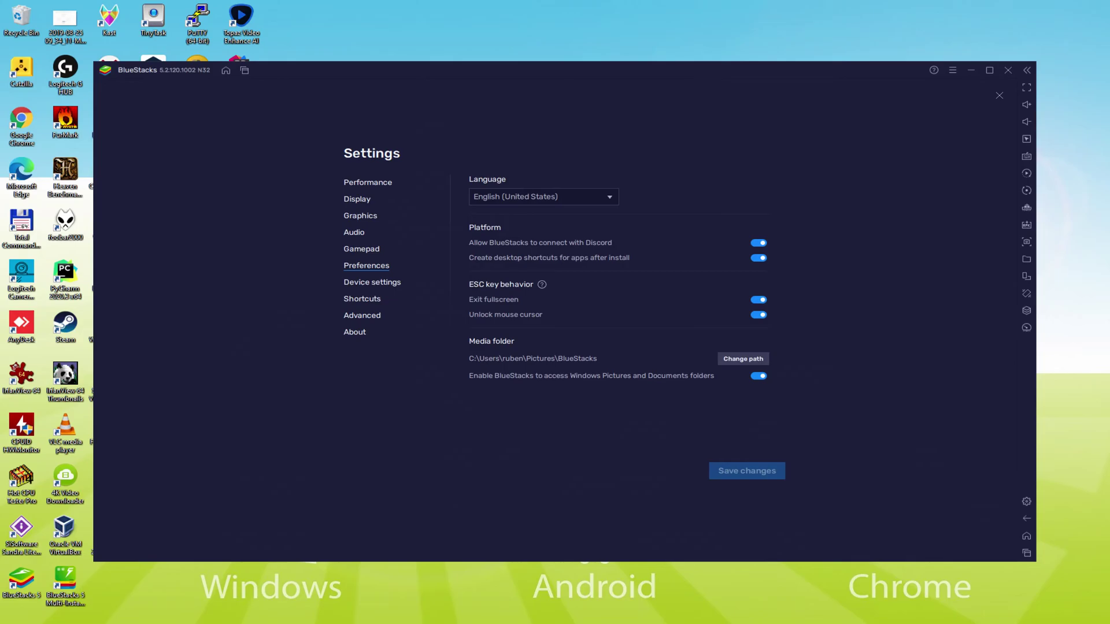
# - Leave the BlueStacks settings, confirm the Fungus introduction and advance the tutorial message about the Queen
pyautogui.press('Escape')
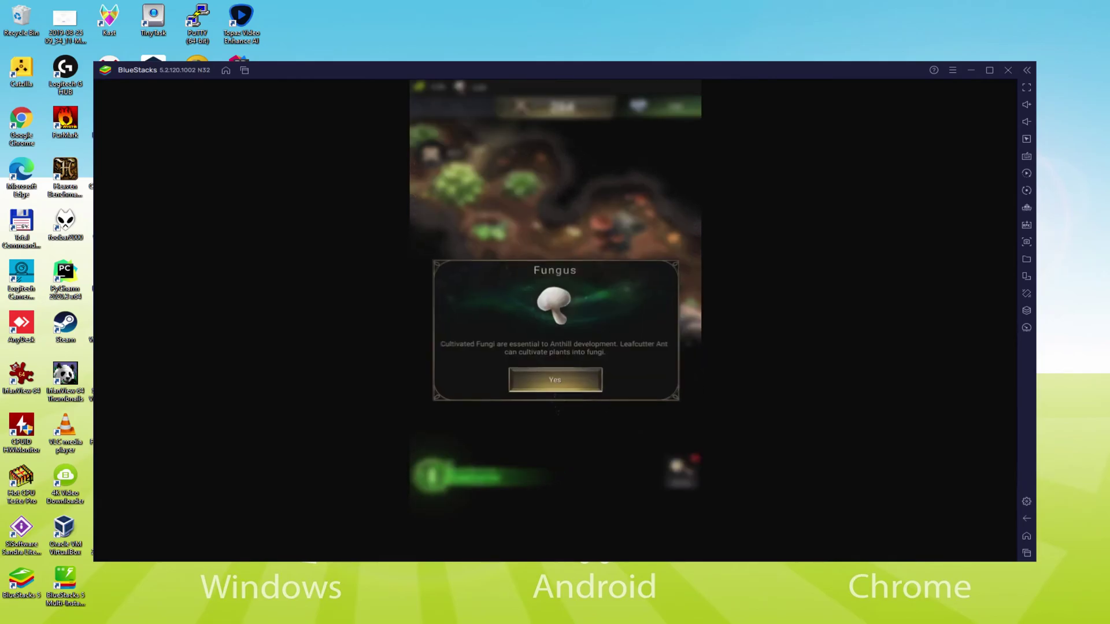
pyautogui.click(549, 373)
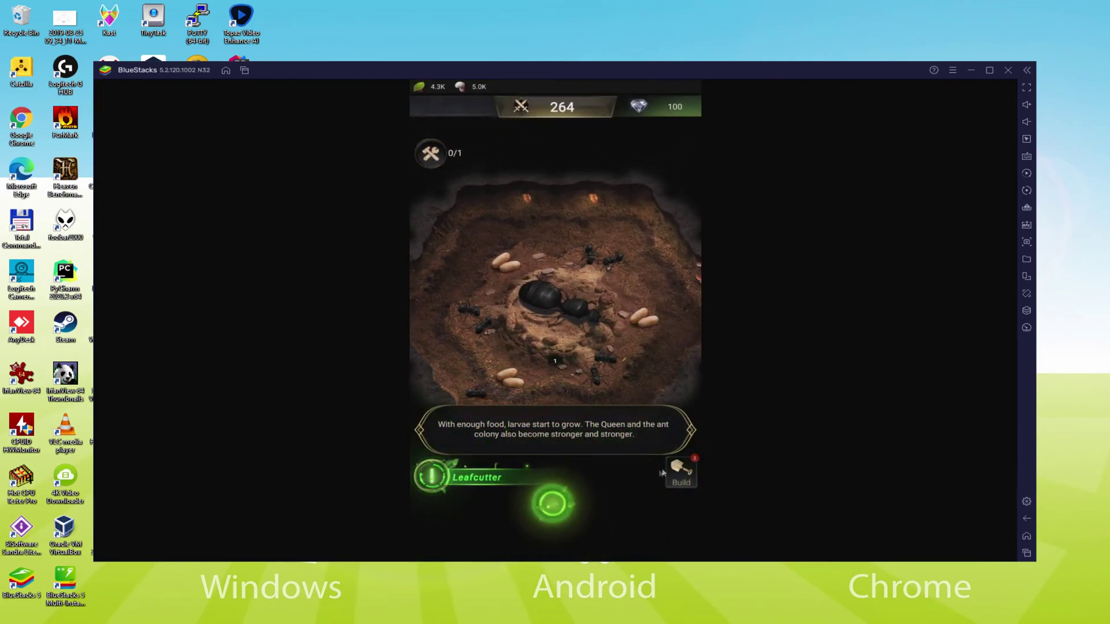
pyautogui.click(557, 507)
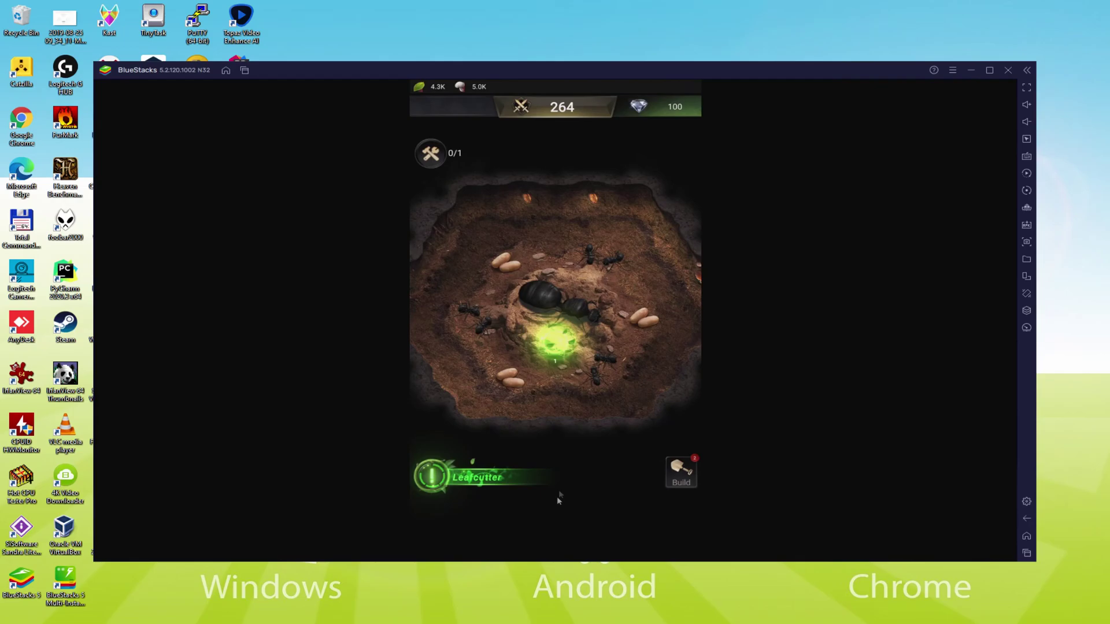
# - Select the highlighted green spot beside the Queen and advance the tutorial from there
pyautogui.click(557, 353)
pyautogui.click(580, 384)
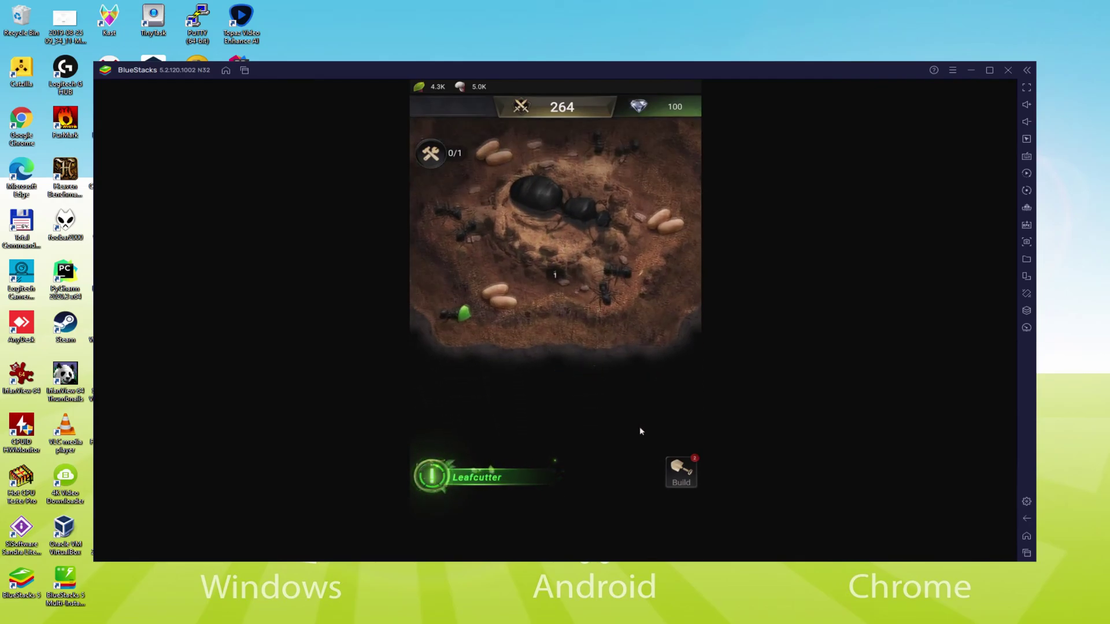
pyautogui.click(502, 538)
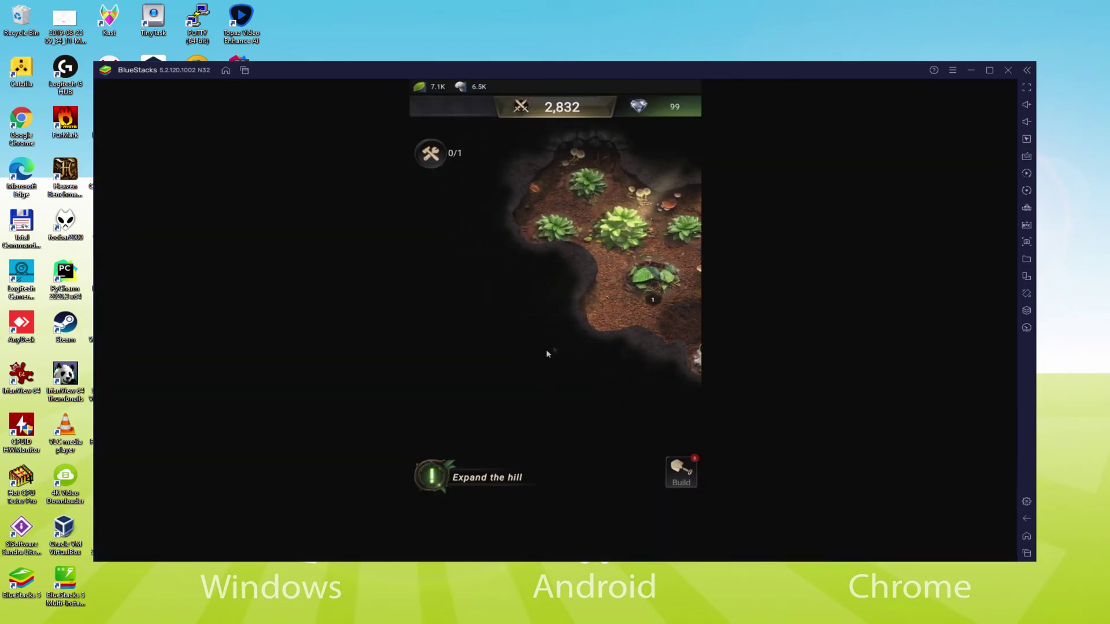
# - Dig out the successive highlighted tiles beside and below the plant chamber for the Expand the hill task
pyautogui.click(553, 315)
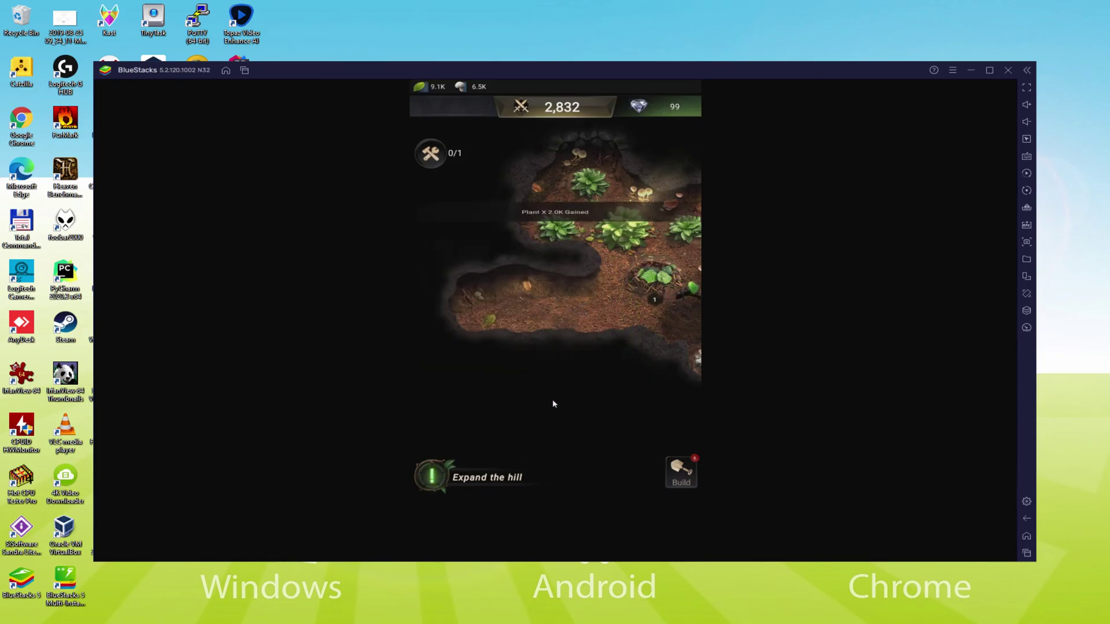
pyautogui.click(554, 498)
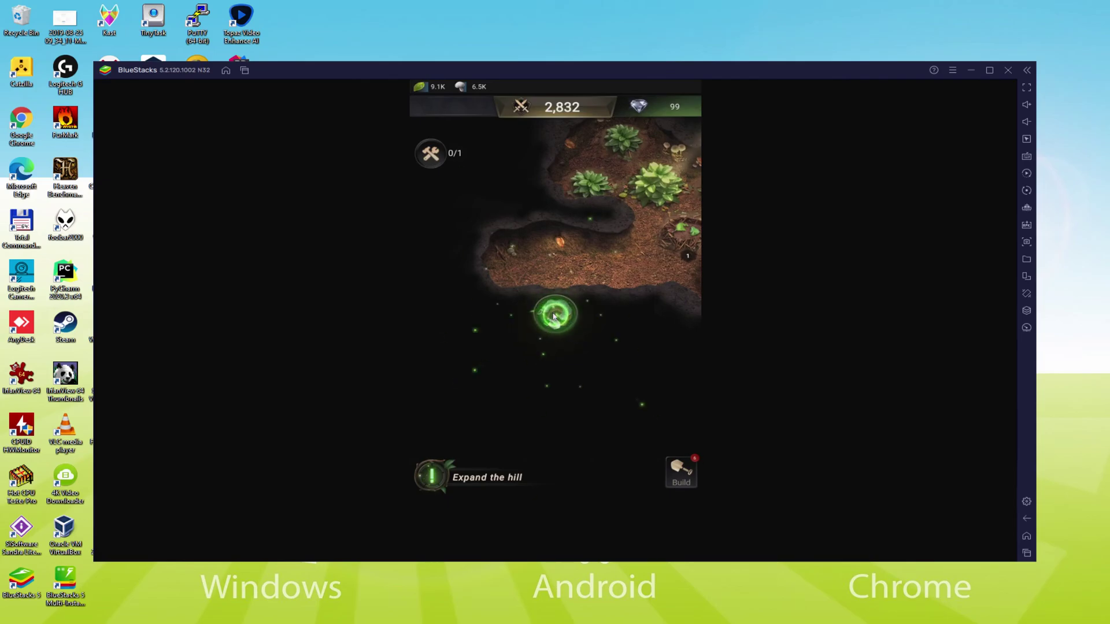
pyautogui.click(554, 316)
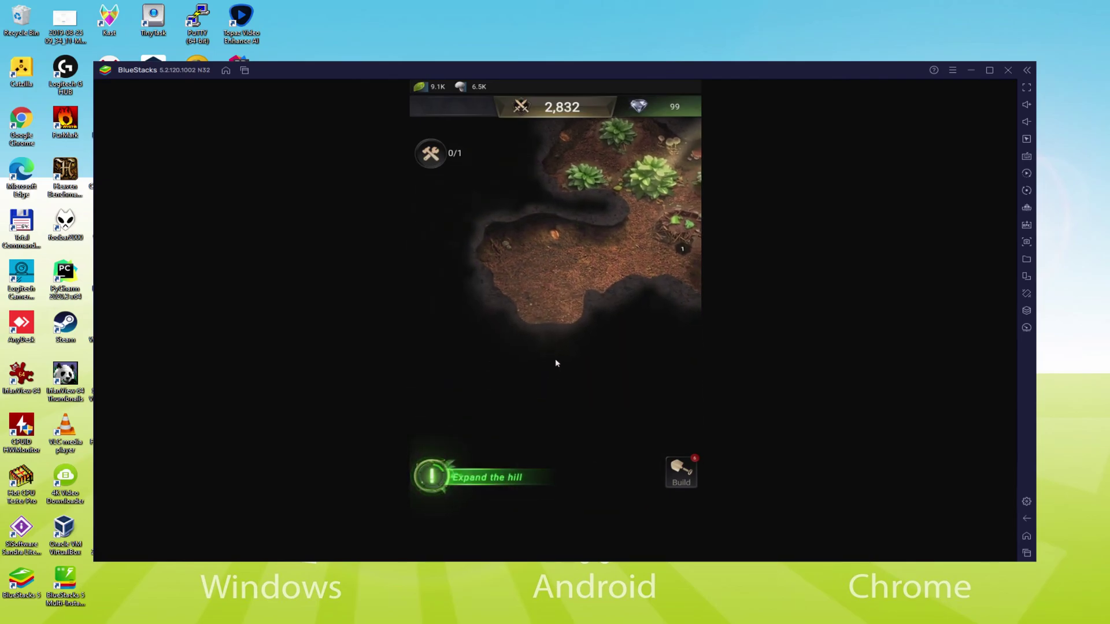
pyautogui.click(565, 318)
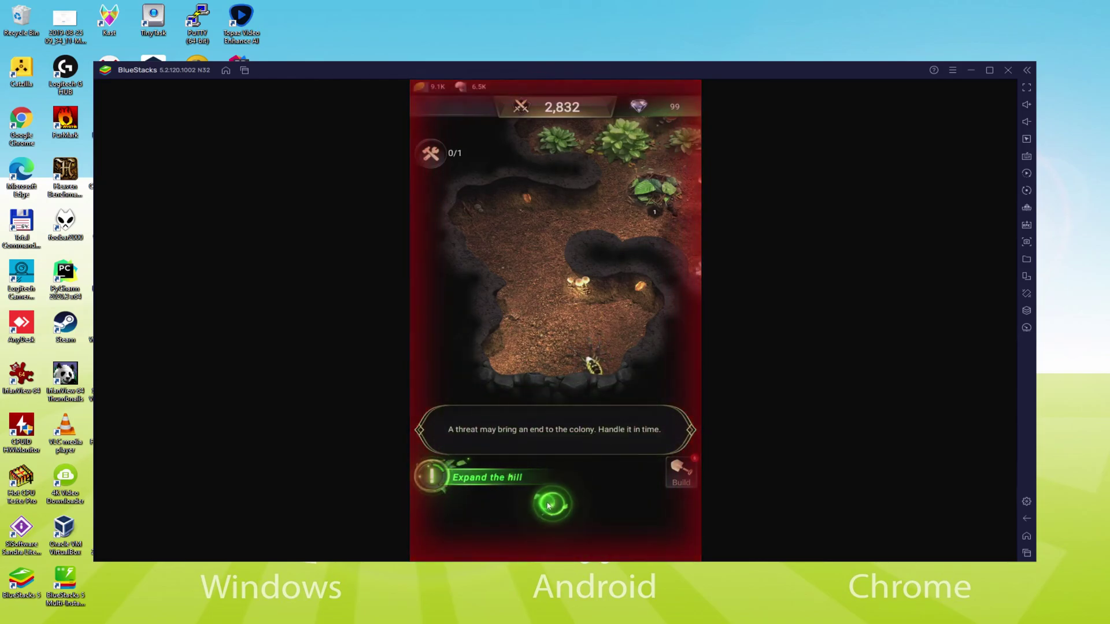
# - Dismiss the threat message and place a Guardian Ant Nest on the highlighted hexagons through the Chapter 2: Underground Threat task list
pyautogui.click(547, 503)
pyautogui.click(439, 480)
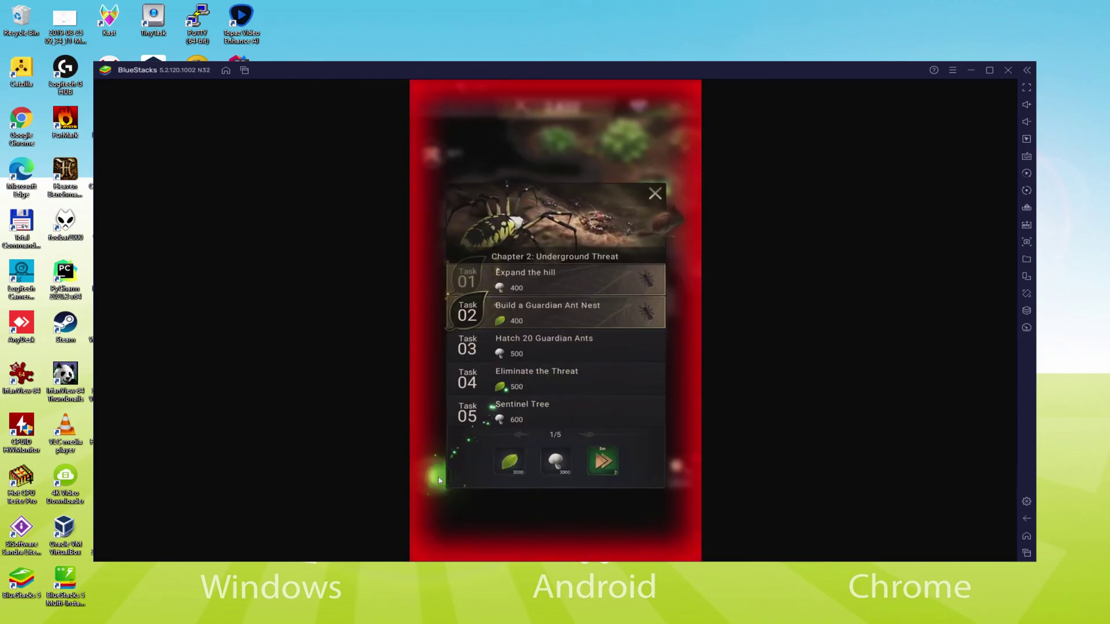
pyautogui.click(547, 306)
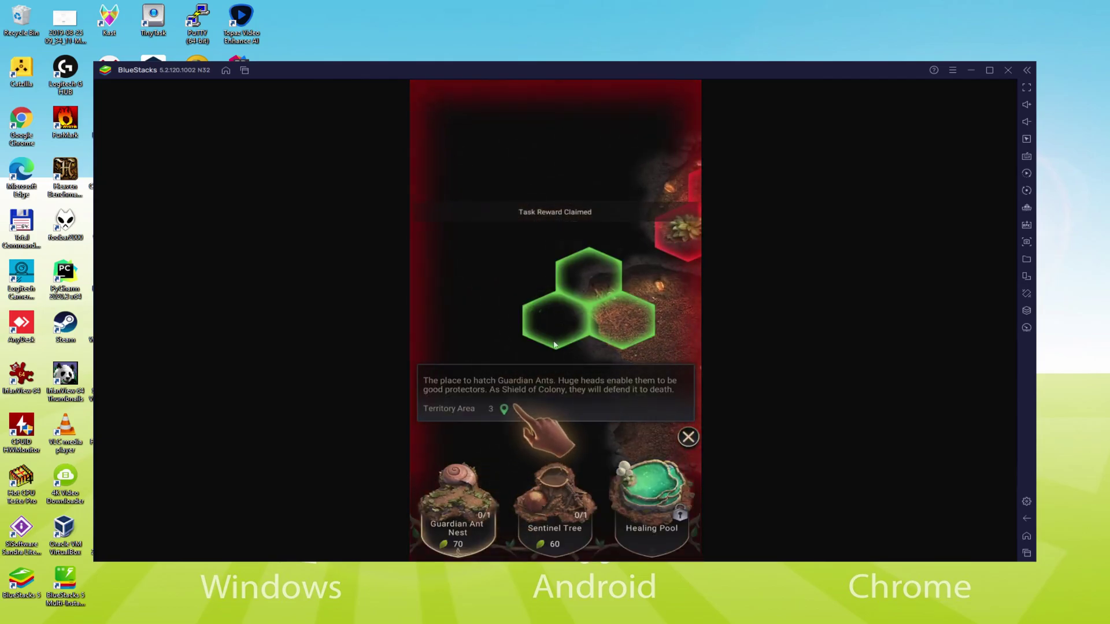
pyautogui.click(576, 341)
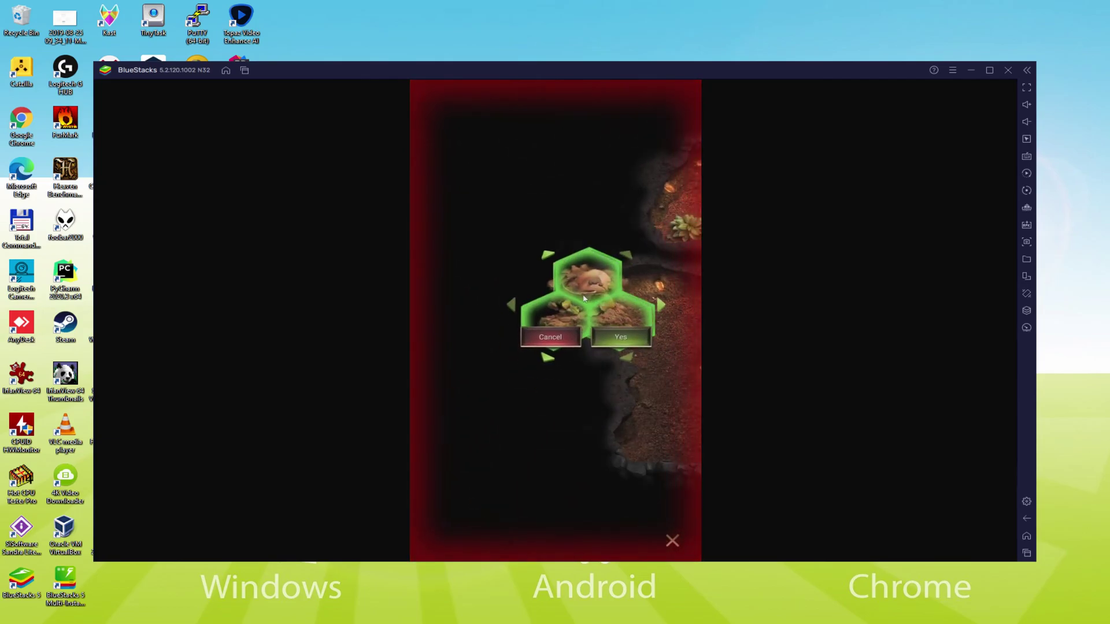
pyautogui.click(585, 407)
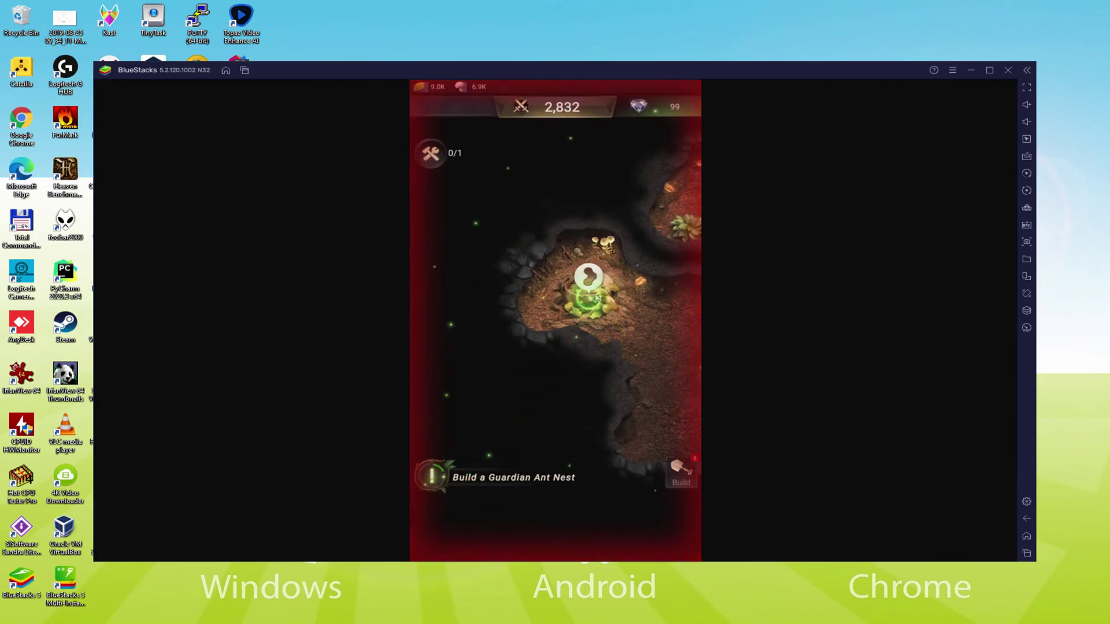